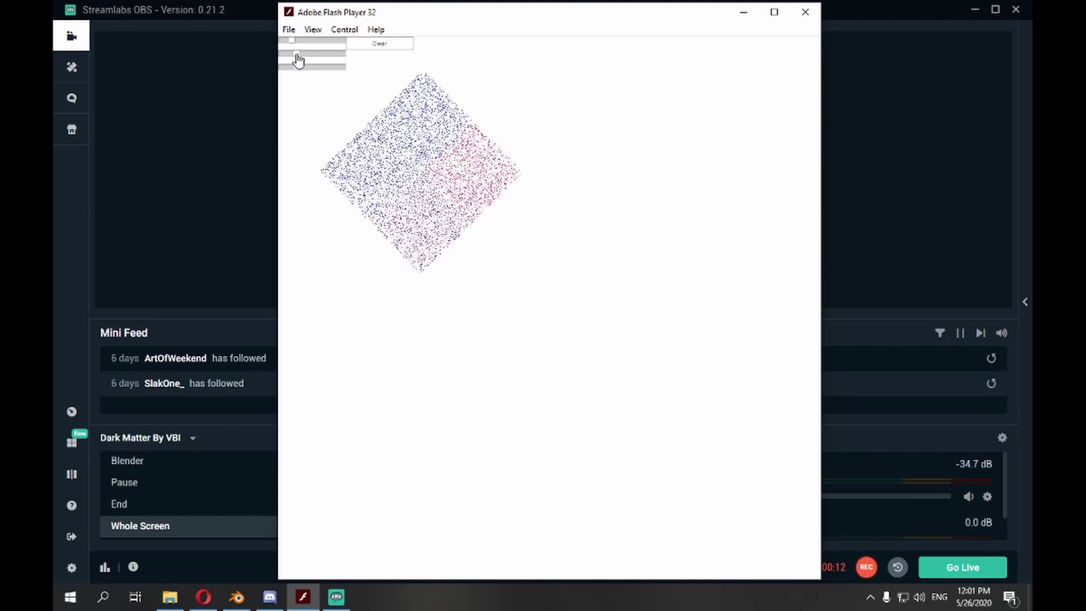
Adjust the fractal's parameters to draw it with five corners and then with three corners as a Sierpinski triangle.
drag(294, 70, 298, 61)
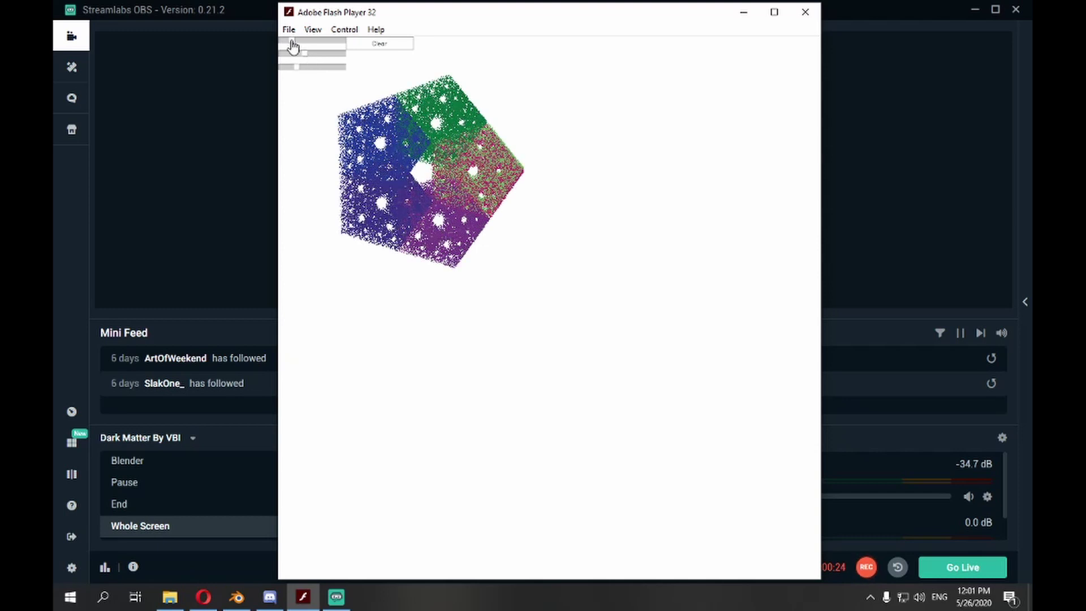
mouse_move(292, 41)
mouse_down()
mouse_move(343, 40)
mouse_move(303, 54)
mouse_up()
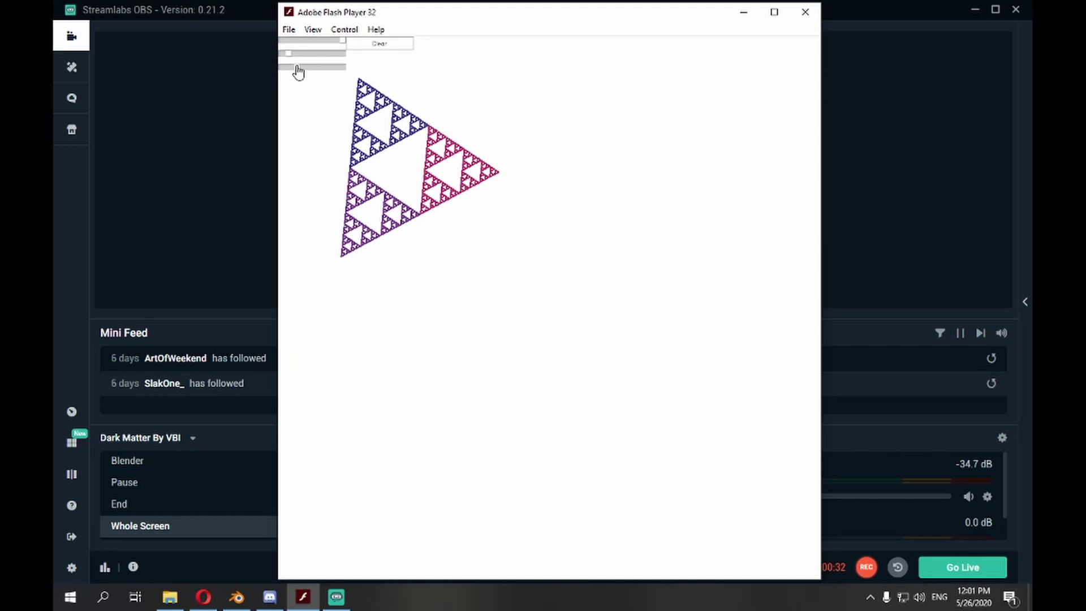
drag(297, 67, 293, 67)
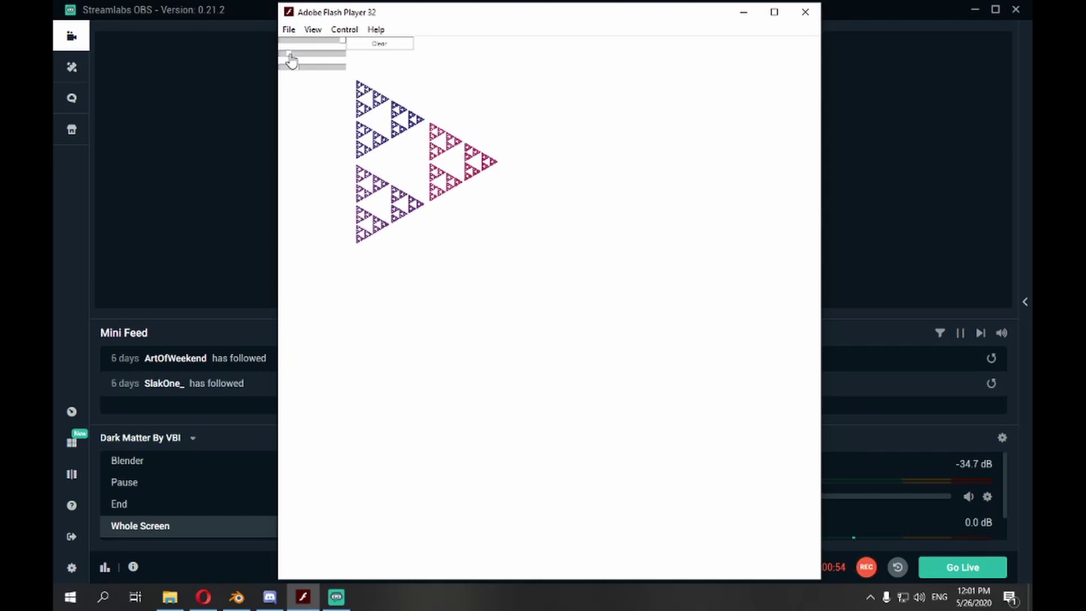
Increase the fractal to five corners, enlarge the pentagon on the canvas and adjust its contraction parameter.
drag(290, 54, 306, 58)
scroll(406, 133, up, 2)
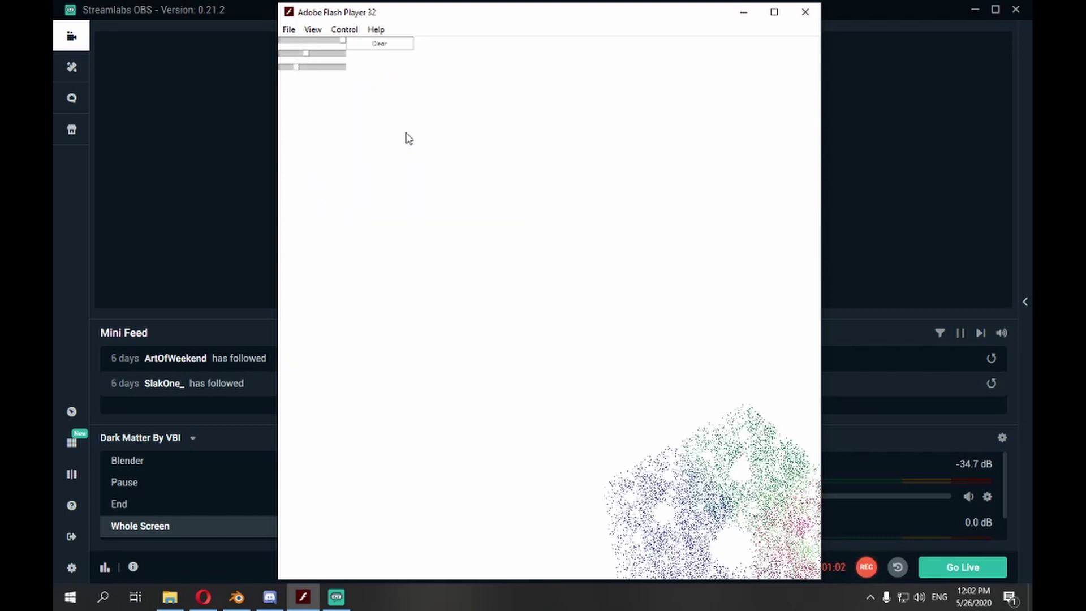
drag(696, 412, 420, 206)
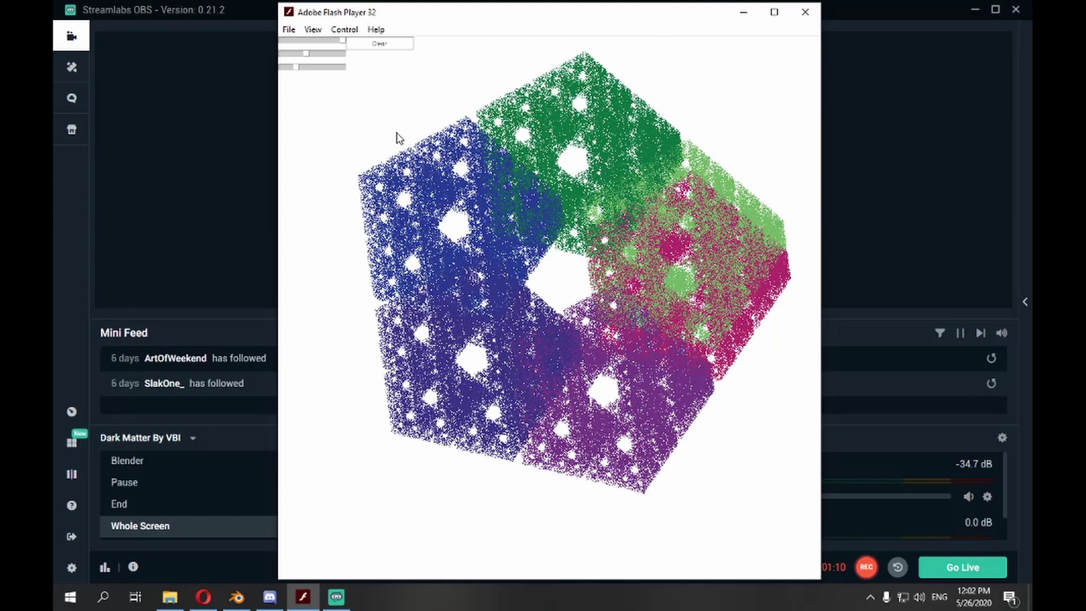
drag(295, 67, 311, 62)
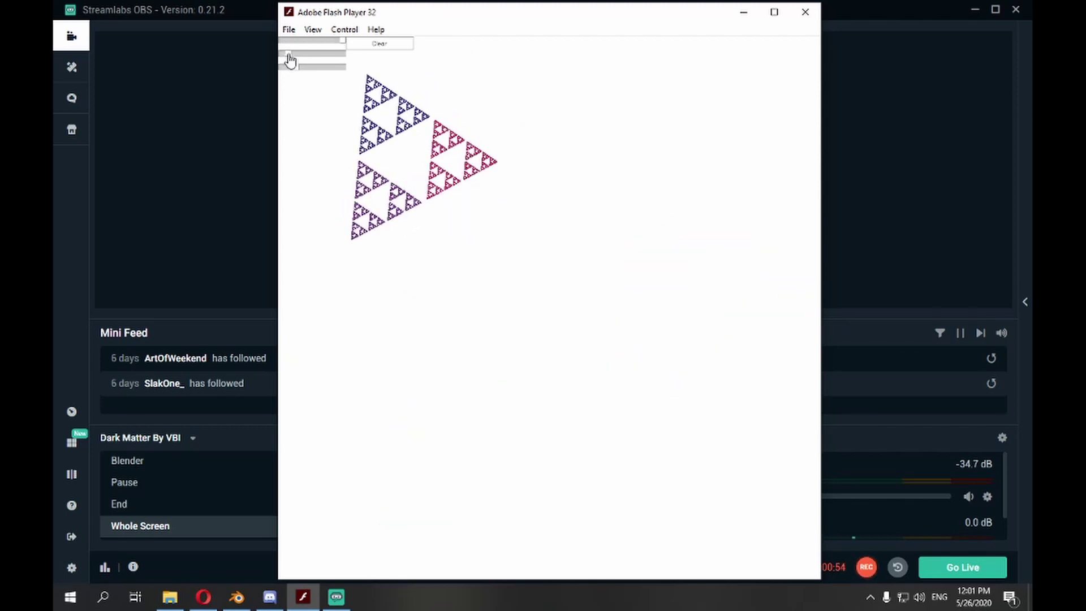
Raise the fractal's corner count through four corners up to the maximum and clear the drawing.
drag(294, 55, 295, 58)
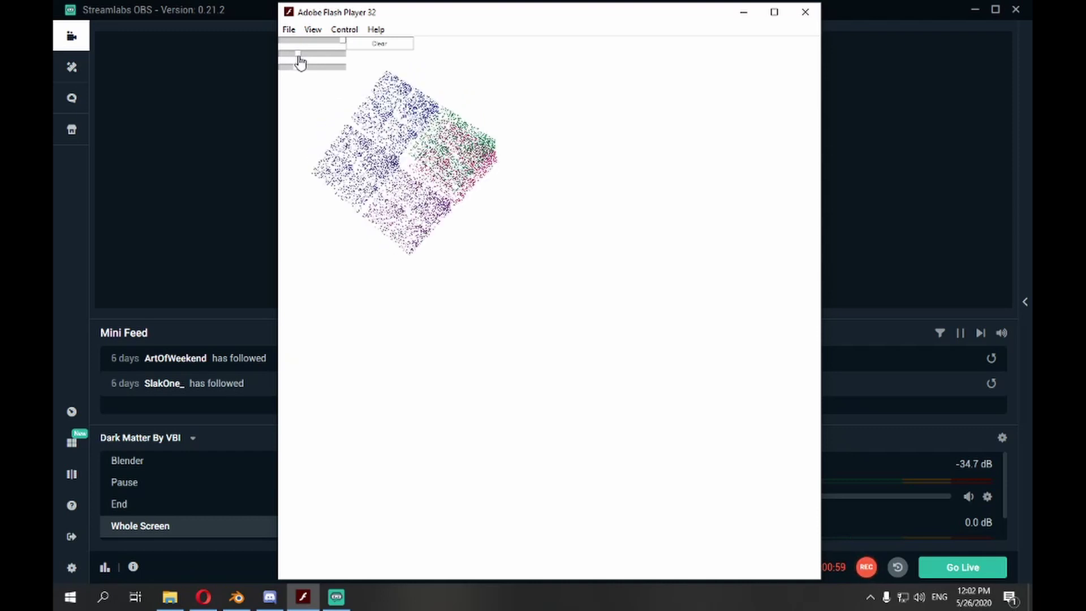
drag(298, 62, 297, 63)
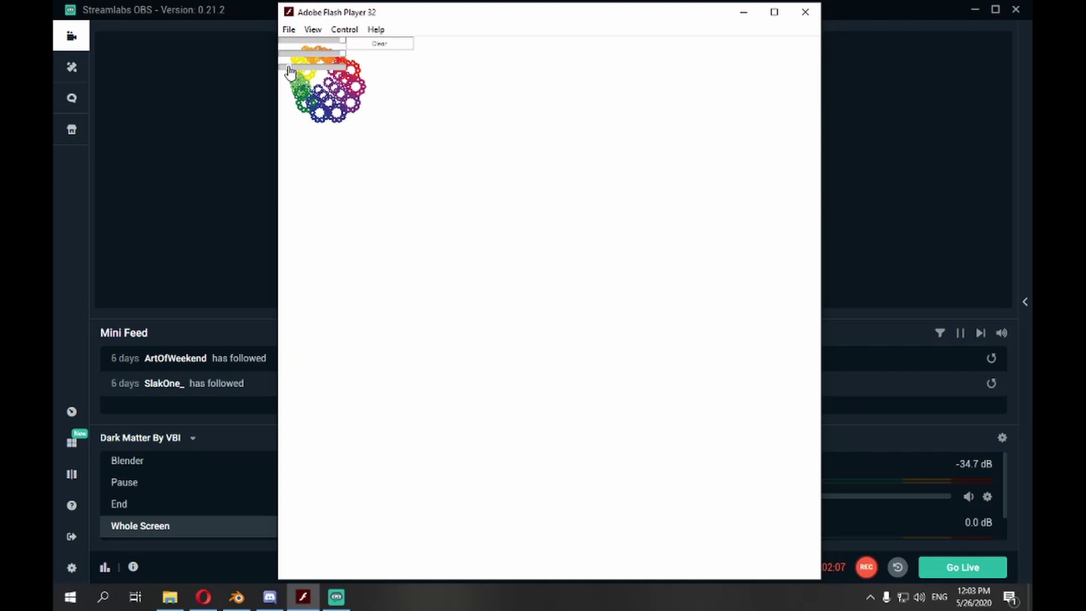
click(378, 45)
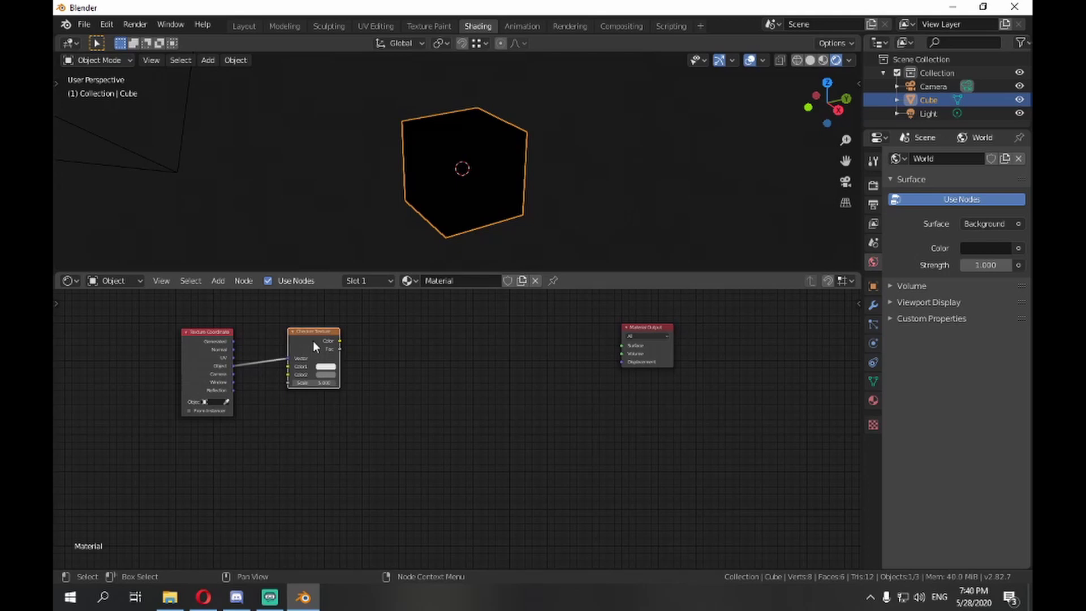
Replace the Principled BSDF with two white-and-black Checker Texture nodes at scales 1.000 and 2.000, fed by Object texture coordinates.
drag(313, 340, 317, 349)
scroll(317, 349, up, 3)
middle_drag(320, 344, 395, 389)
scroll(395, 389, up, 2)
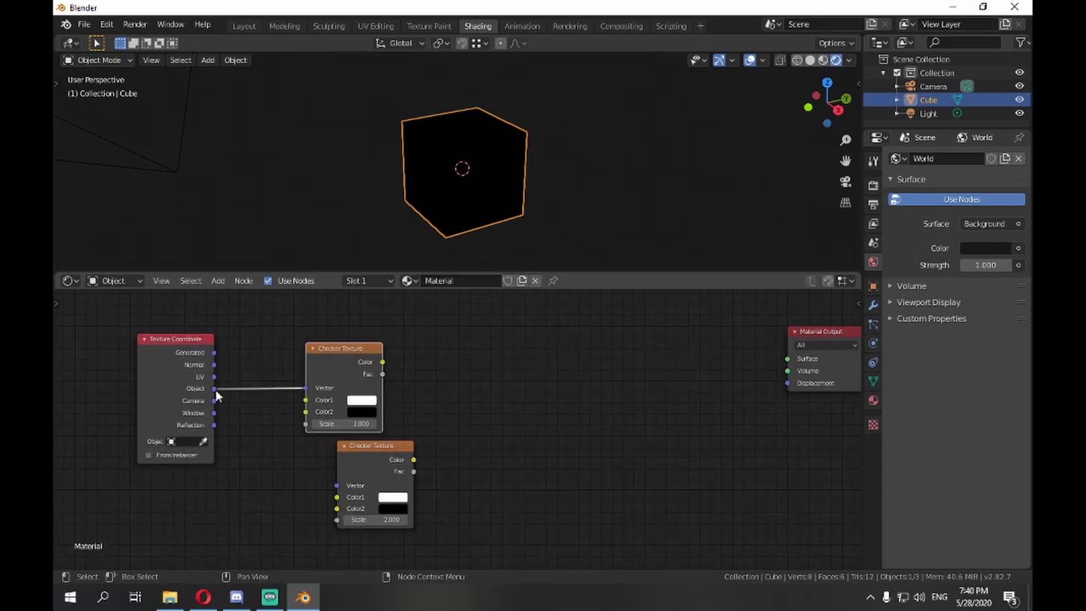
drag(215, 389, 337, 485)
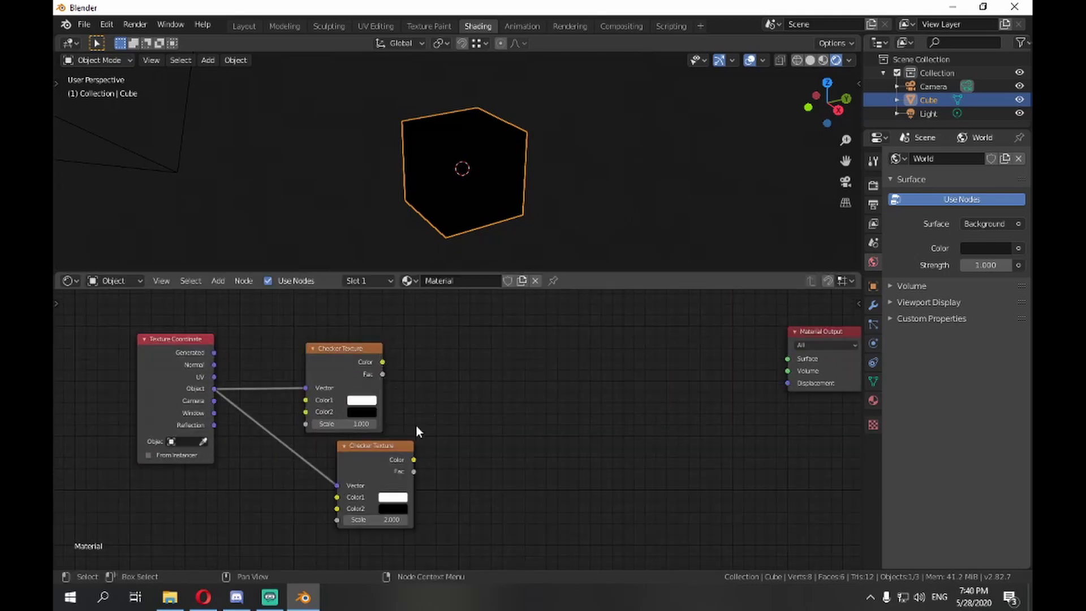
Feed the Color outputs of both Checker Textures into a Math node set to Multiply.
scroll(416, 426, up, 2)
drag(406, 465, 456, 411)
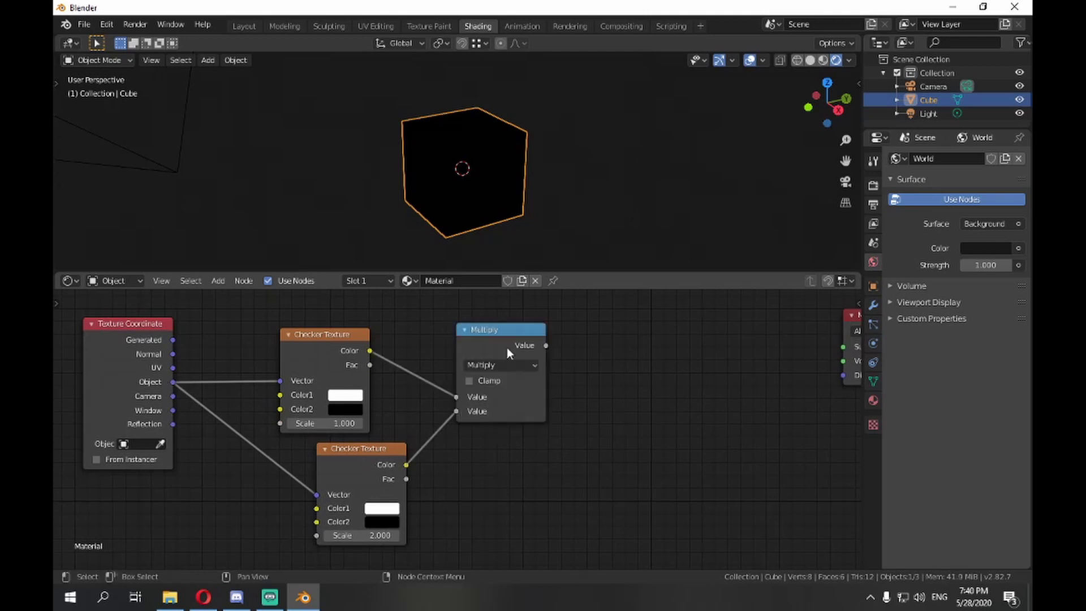
drag(503, 344, 491, 327)
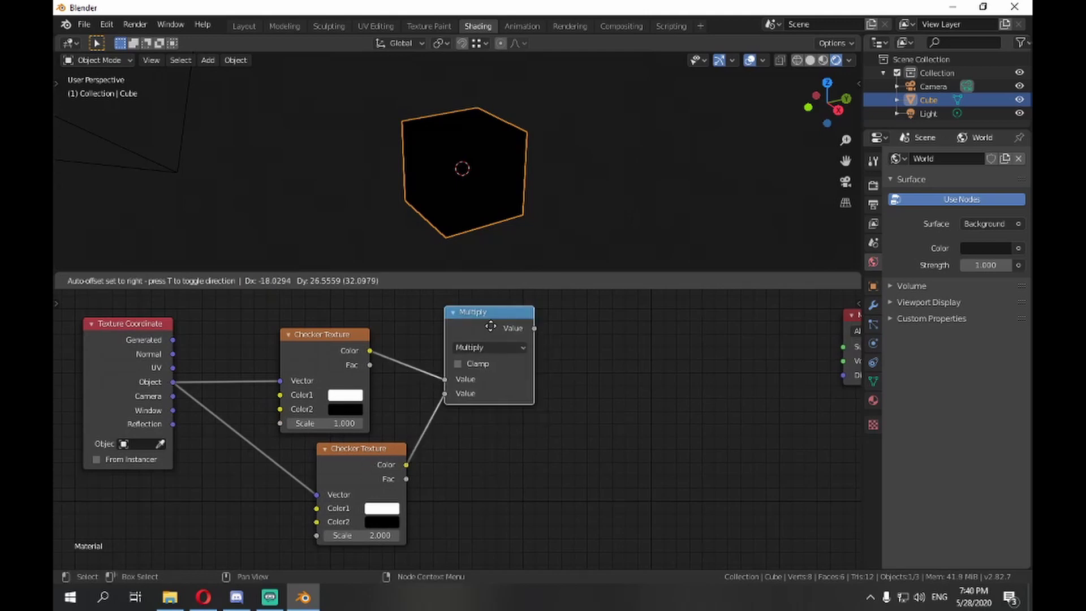
click(482, 325)
Extend the Multiply chain with Checker Textures at scales 4, 8, 16 and 32, and link it through an Emission shader to Volume.
key(shift+d)
click(624, 335)
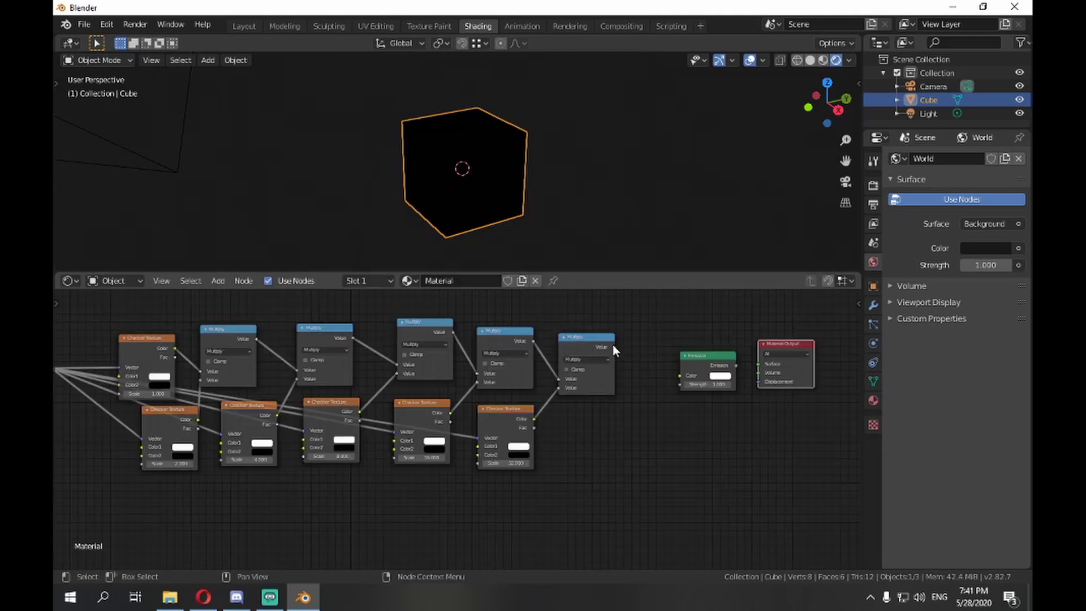
drag(614, 346, 683, 384)
scroll(709, 369, up, 2)
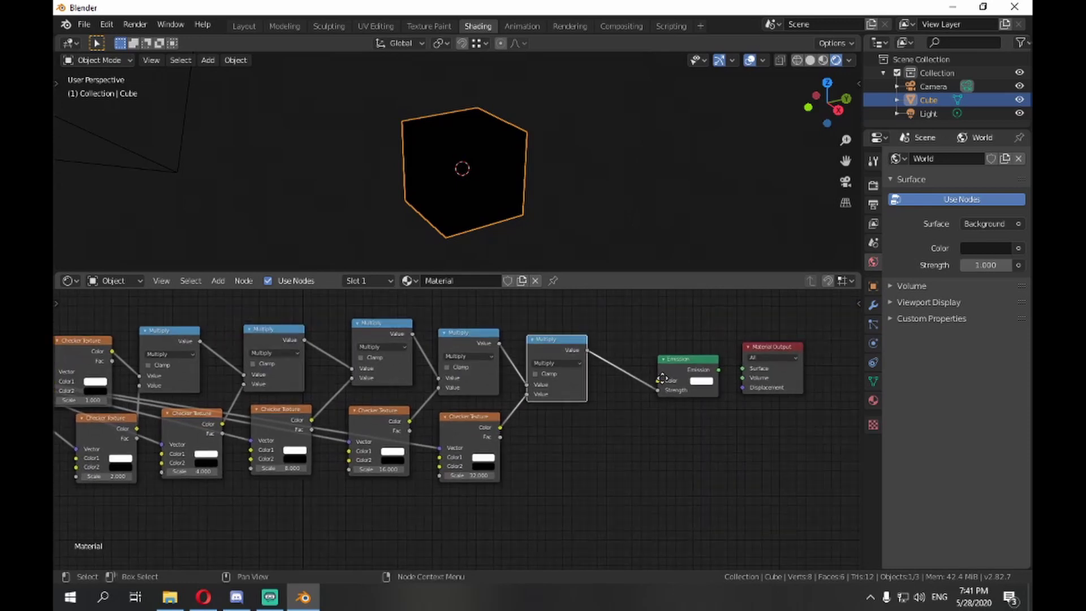
drag(705, 374, 738, 385)
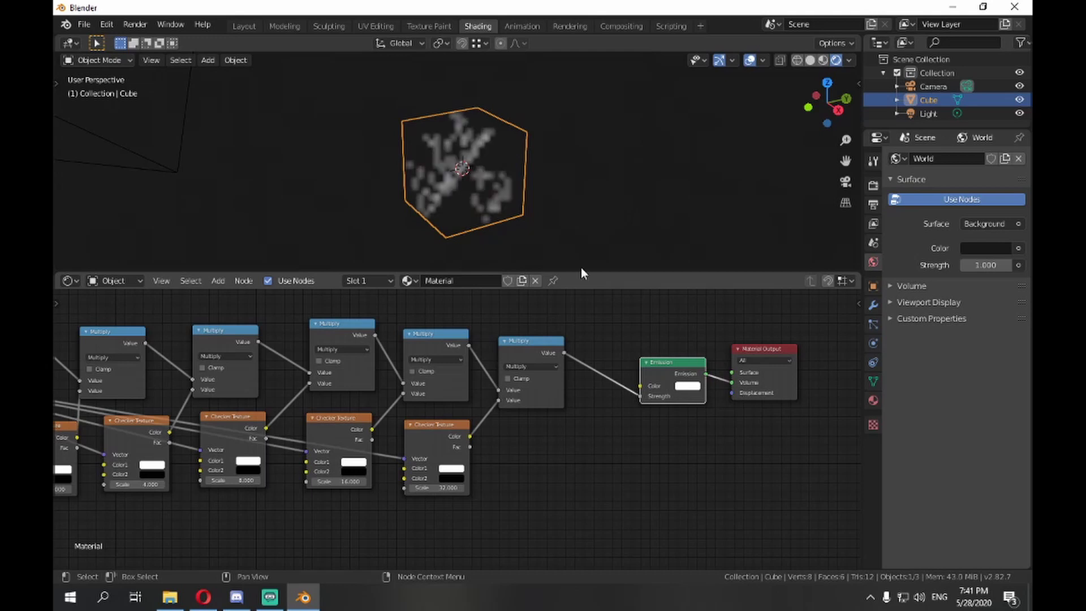
Set the Eevee volumetrics to start 0.001 m, end 63.2 m, tile size 2px and 128 samples.
scroll(502, 205, up, 2)
scroll(502, 205, up, 4)
key(ctrl+space)
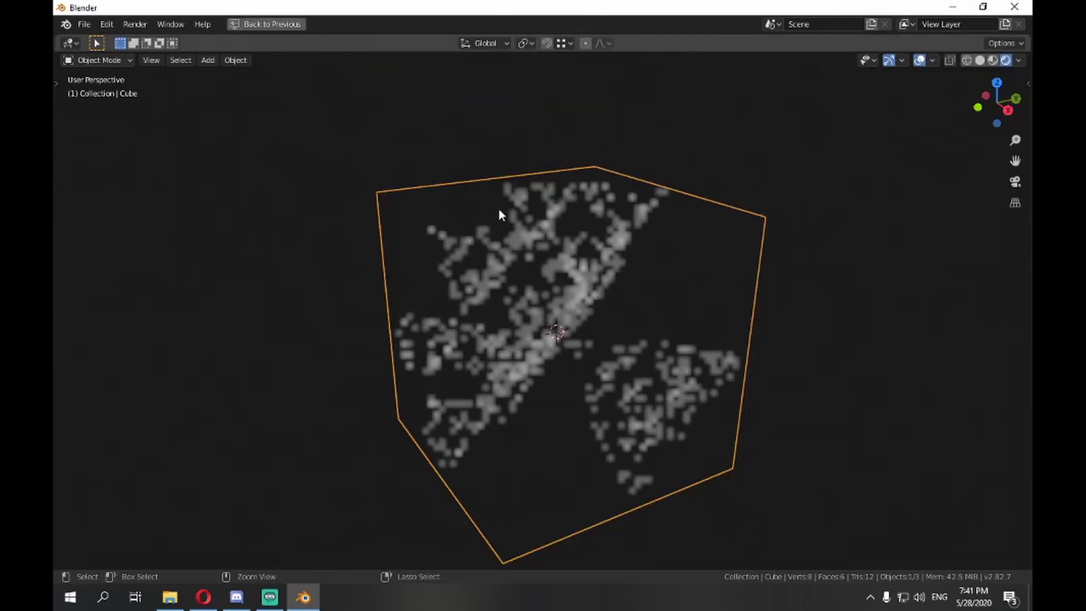
scroll(577, 341, up, 2)
mouse_move(577, 341)
middle_down()
mouse_move(662, 339)
mouse_move(667, 301)
mouse_move(708, 322)
mouse_move(731, 298)
mouse_move(697, 313)
middle_up()
key(ctrl+space)
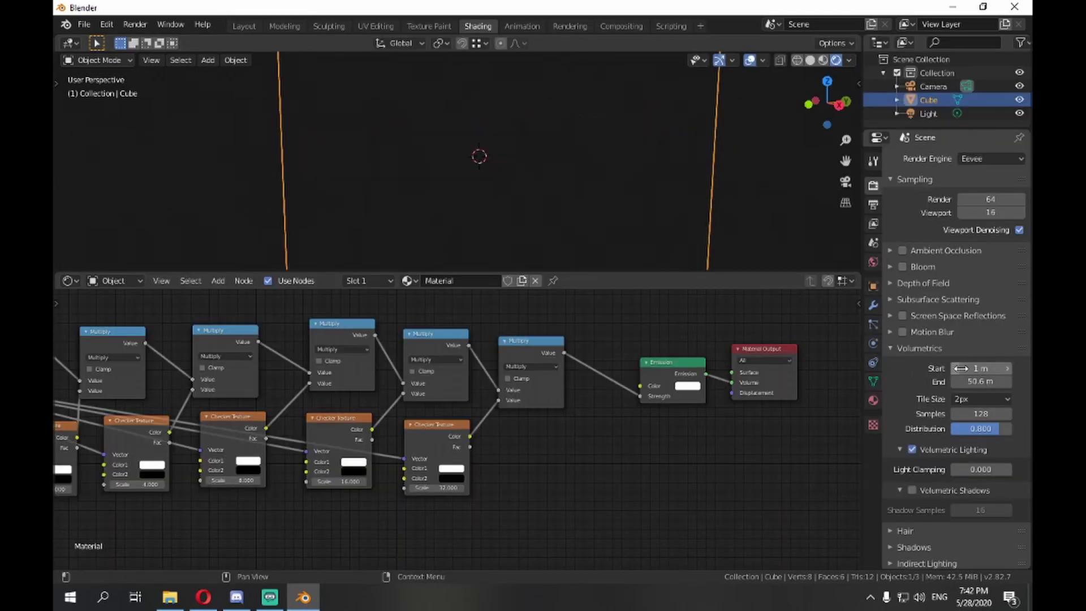
drag(980, 381, 973, 368)
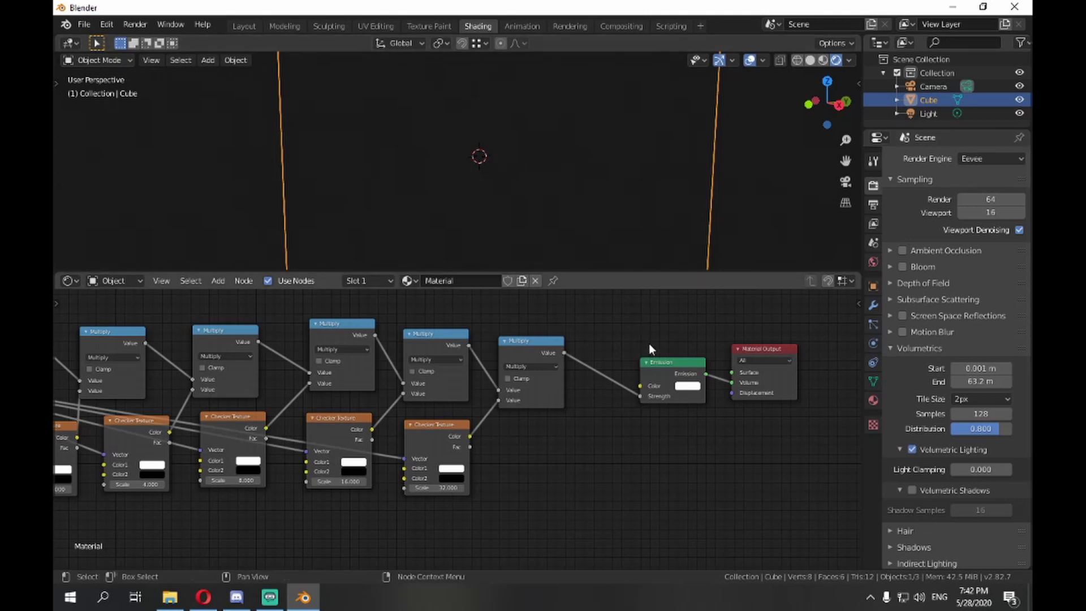
Replace the Emission shader with a Volume Scatter, linking the last Multiply value to Density and its output to Volume.
click(674, 381)
key(x)
key(shift+a)
mouse_move(636, 367)
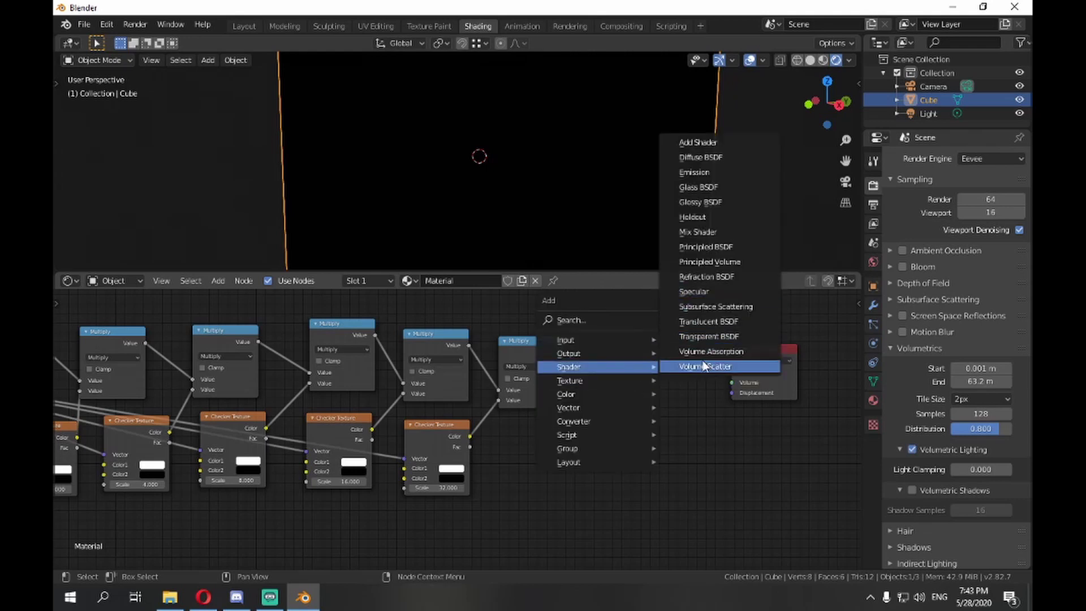
click(705, 366)
click(651, 362)
drag(563, 353, 620, 389)
drag(684, 368, 733, 382)
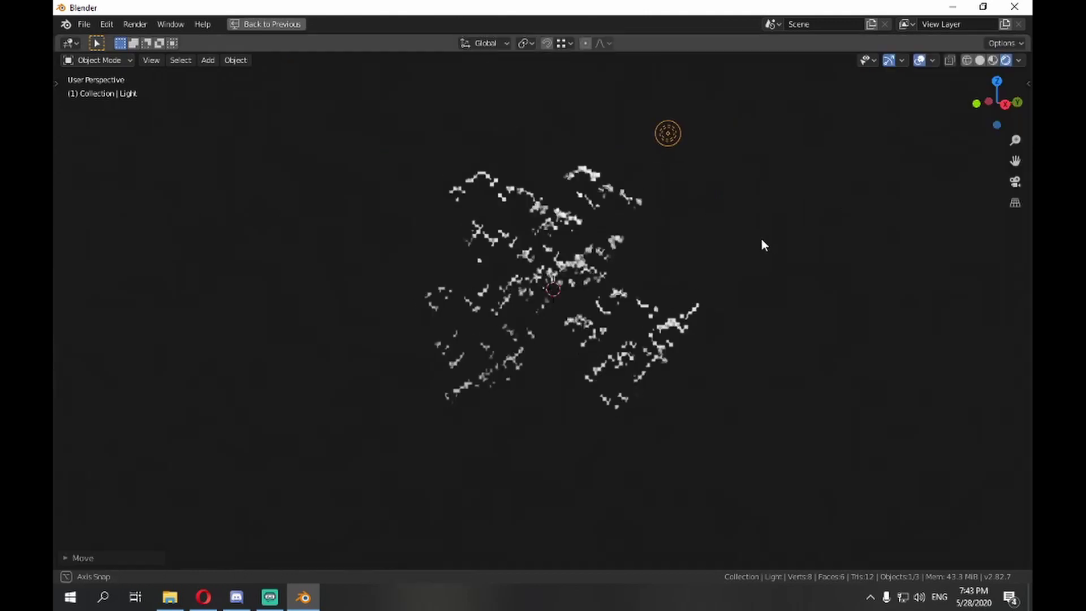
Examine the lit volumetric fractal from several sides in the enlarged 3D viewport.
middle_drag(762, 238, 739, 239)
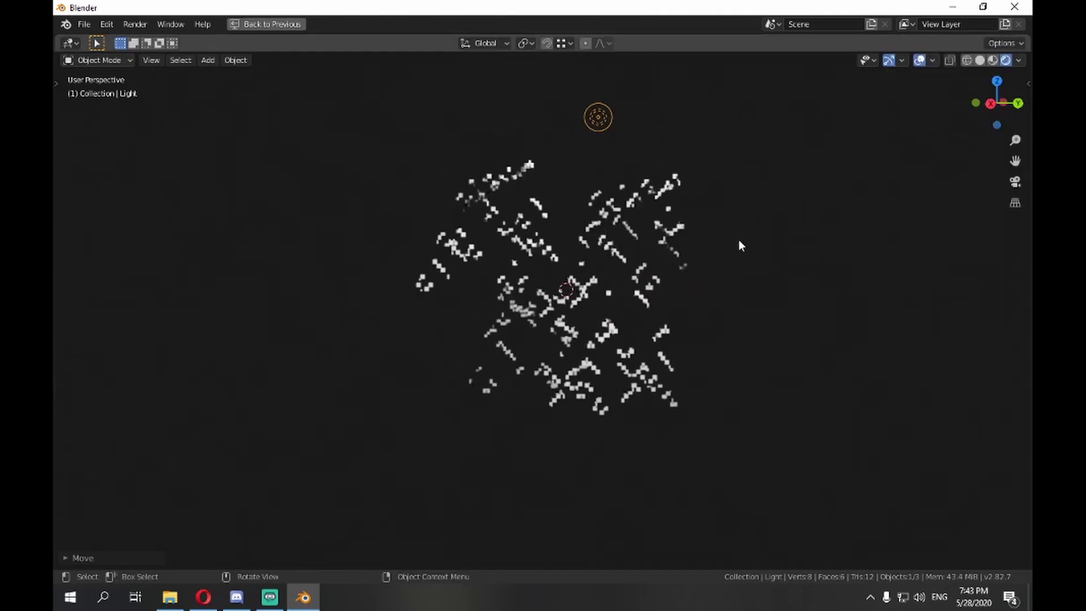
scroll(760, 253, up, 2)
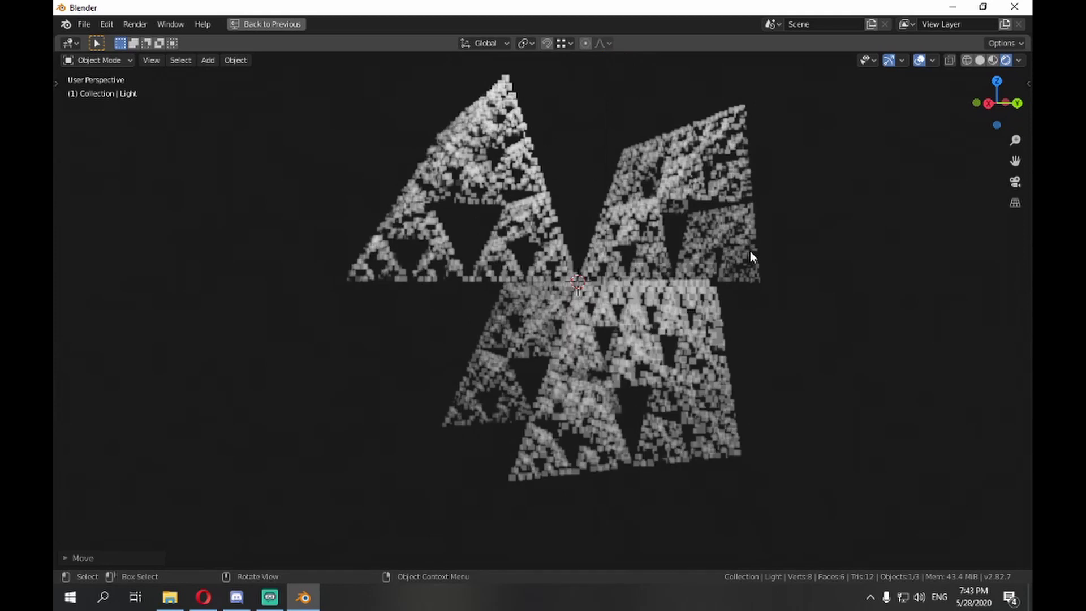
middle_drag(749, 251, 715, 267)
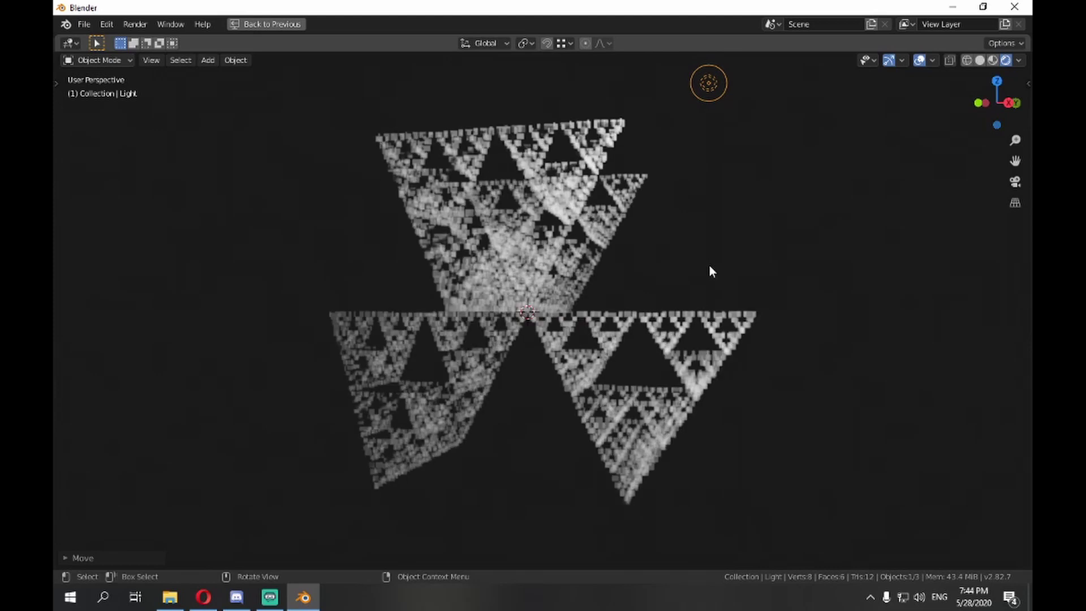
middle_drag(617, 255, 642, 257)
key(ctrl+space)
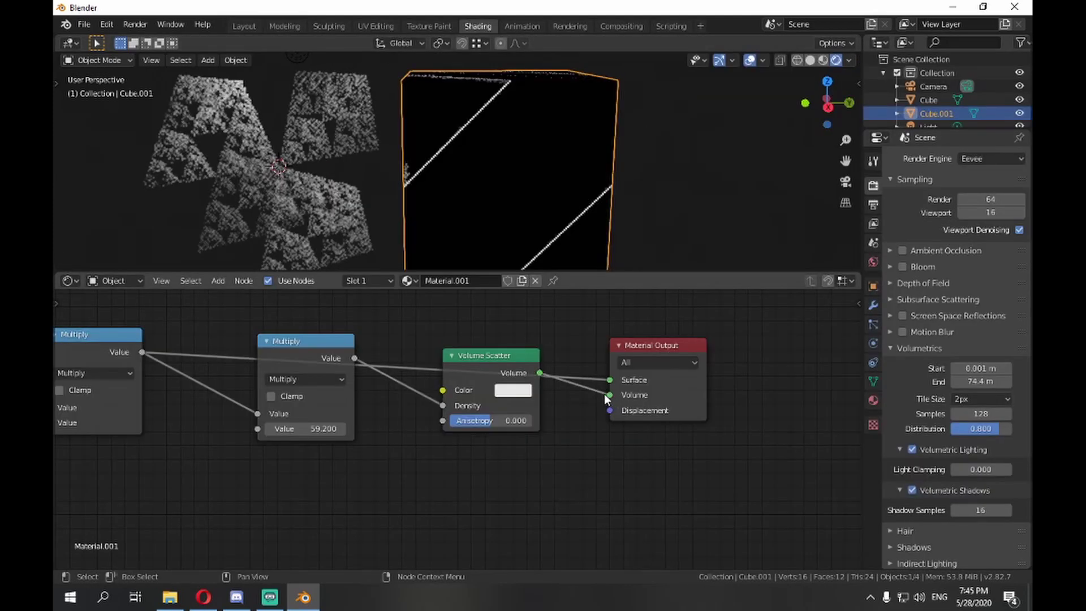
Disconnect the Volume Scatter node from the Material Output of Cube.001's material and delete it.
drag(608, 395, 552, 422)
click(496, 366)
key(x)
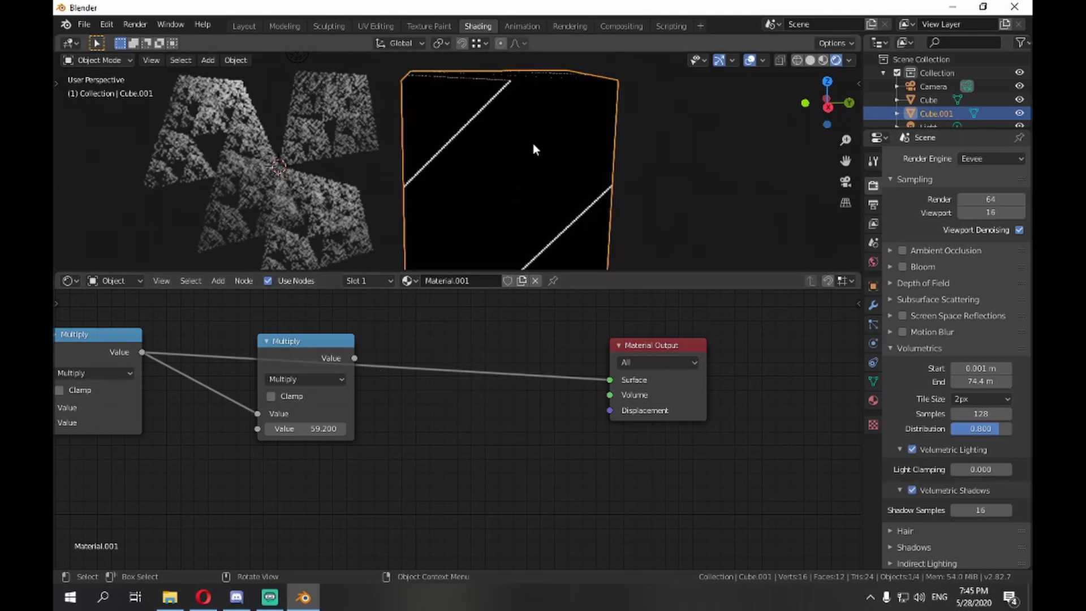
Subdivide the upper front edge of Cube.001 between its two corner vertices in Edit Mode.
scroll(533, 144, down, 2)
middle_drag(533, 143, 539, 149)
key(ctrl+space)
middle_drag(594, 222, 582, 277)
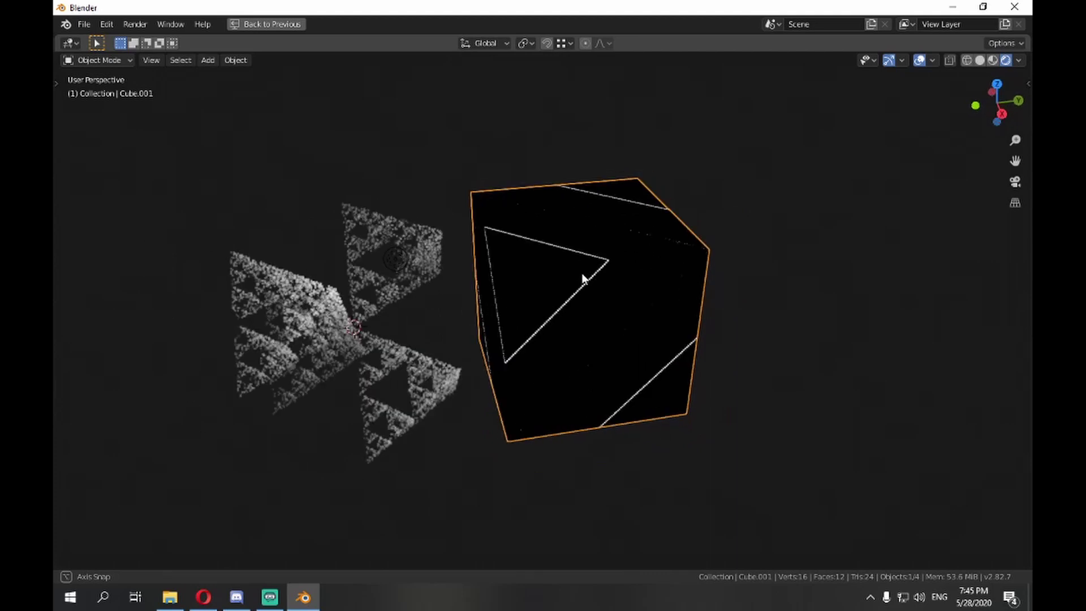
key(Tab)
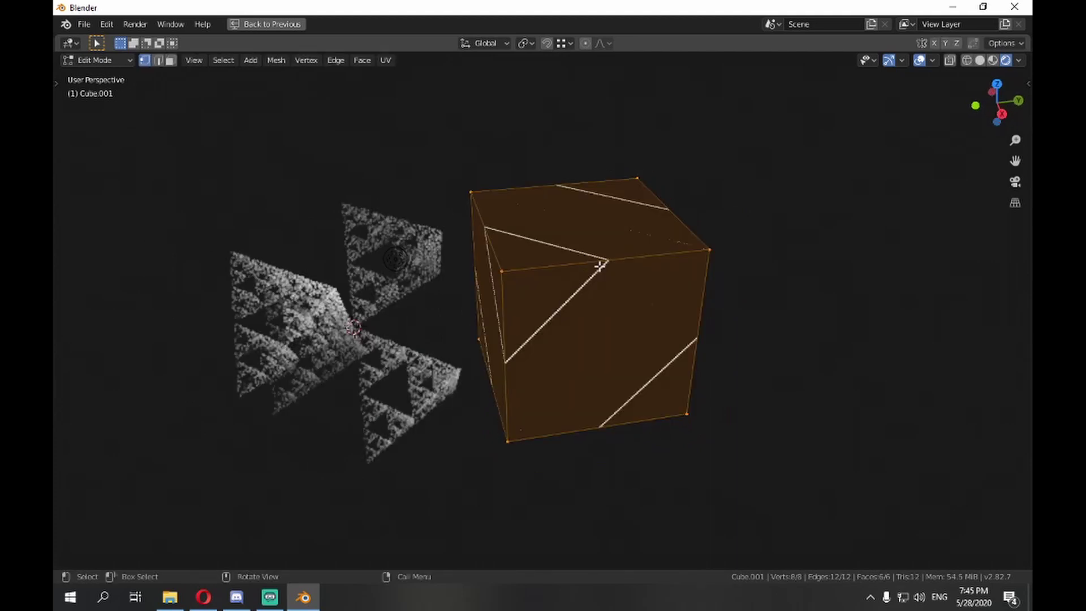
click(519, 269)
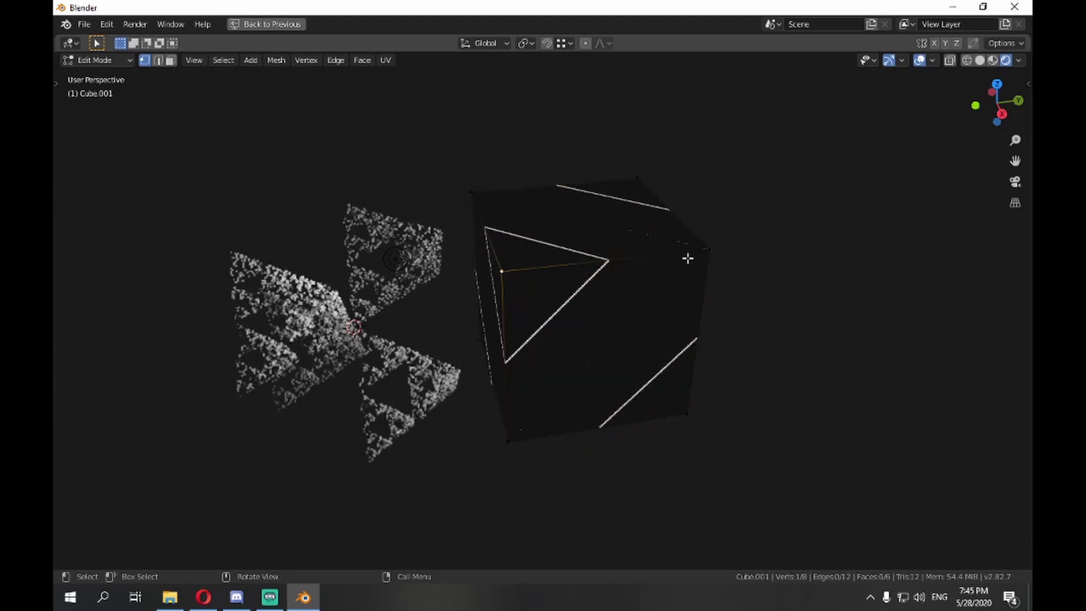
shift+click(696, 253)
right_click(641, 262)
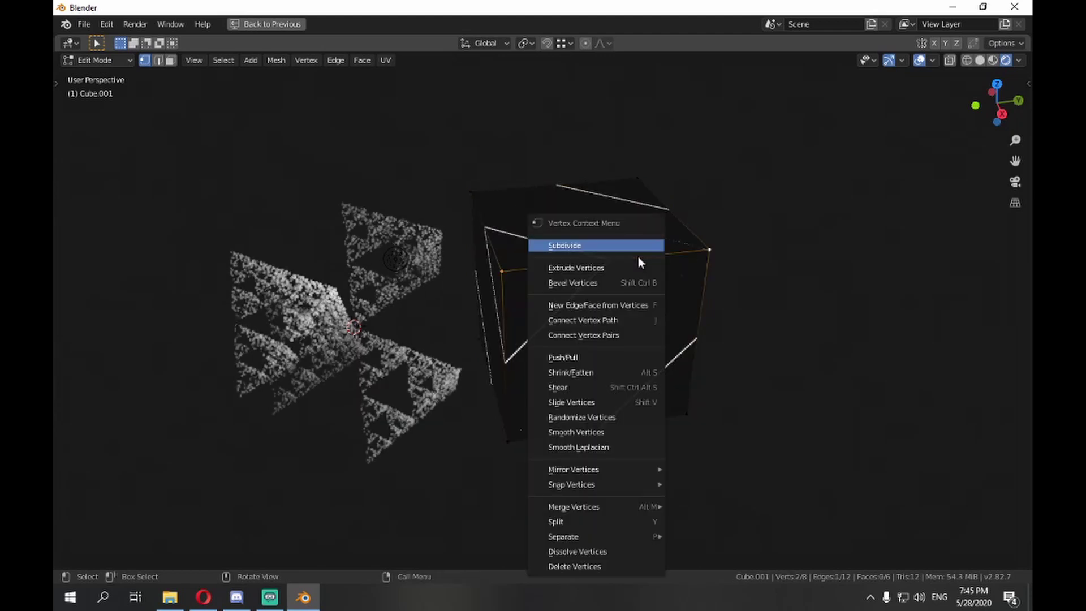
click(610, 247)
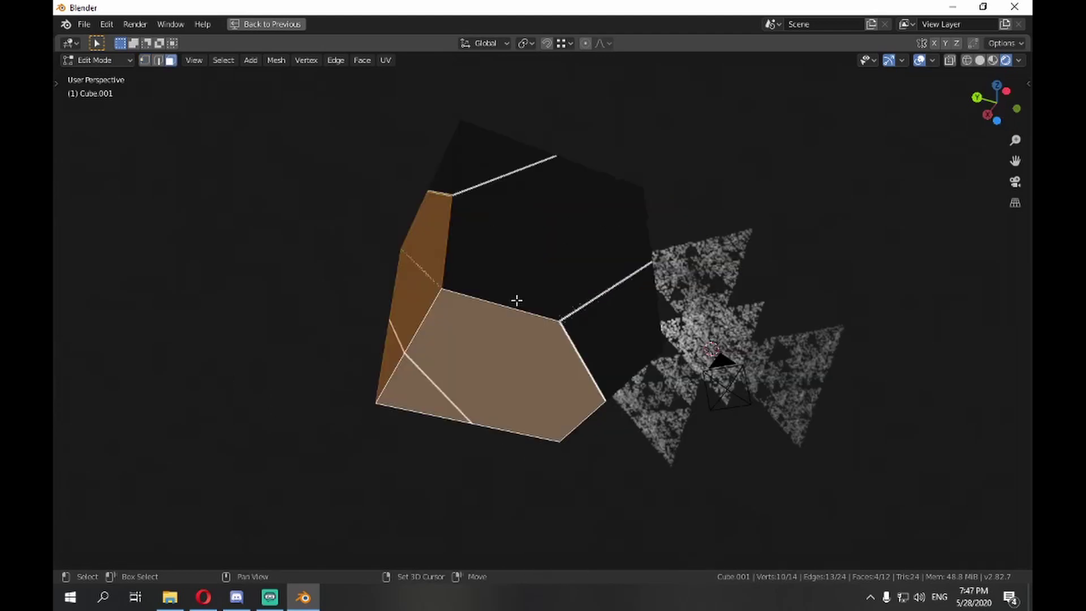
Remove the selected faces of Cube.001 and return to Object Mode.
key(ctrl+x)
middle_drag(517, 300, 540, 326)
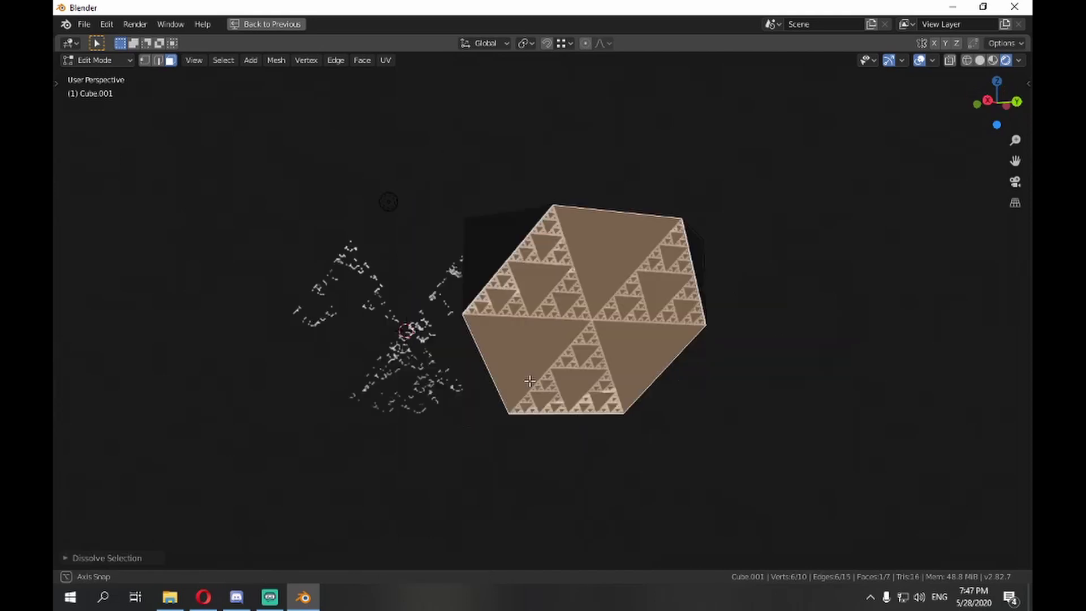
scroll(550, 330, up, 3)
key(Tab)
scroll(550, 331, down, 1)
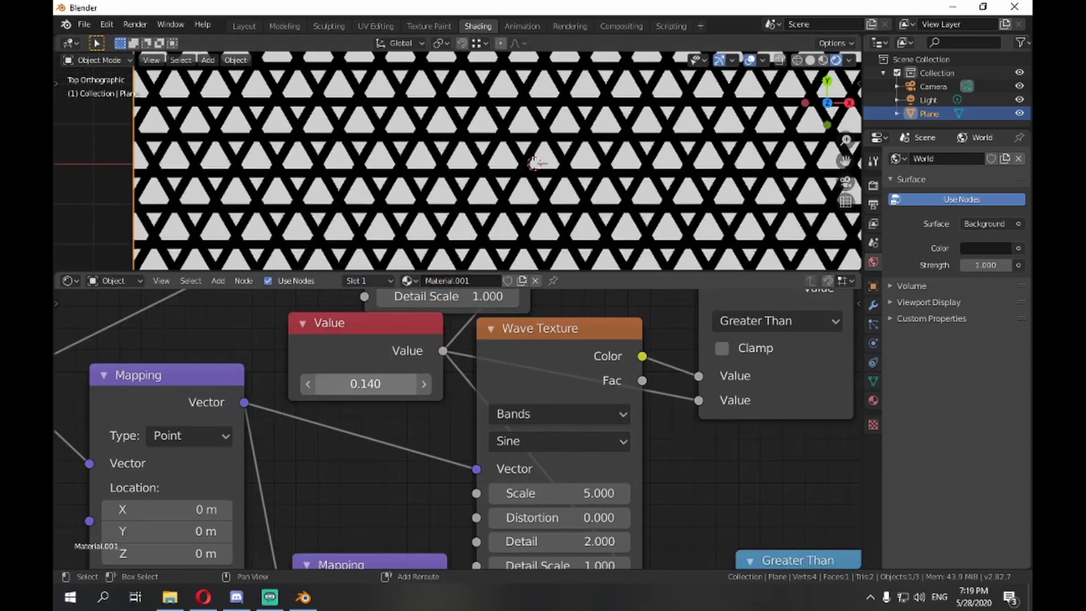
Add a Value node and link it to the threshold inputs of the plane material's Greater Than nodes.
drag(366, 384, 340, 384)
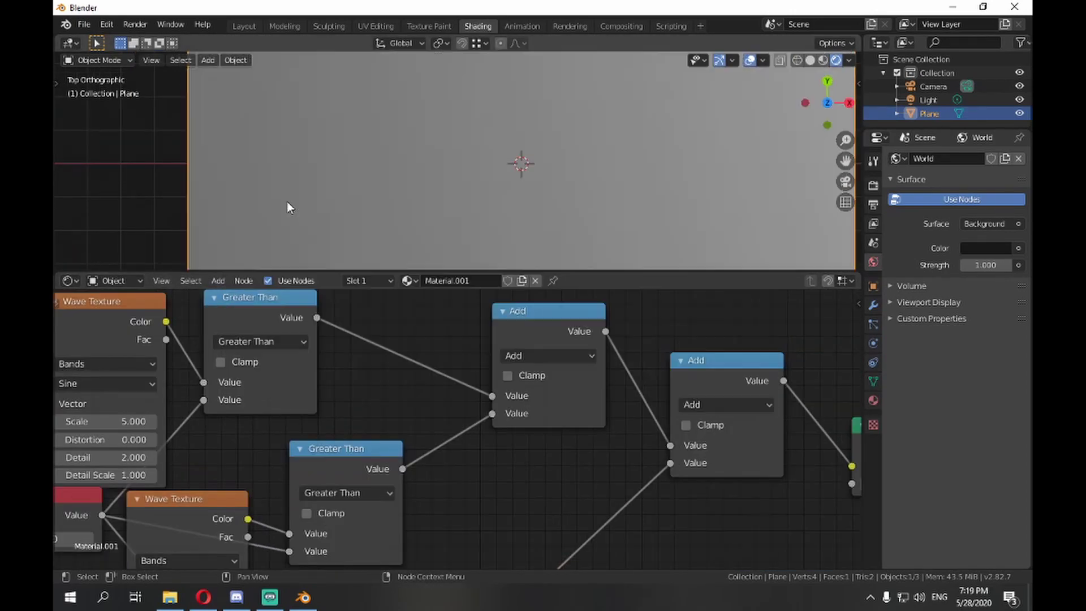